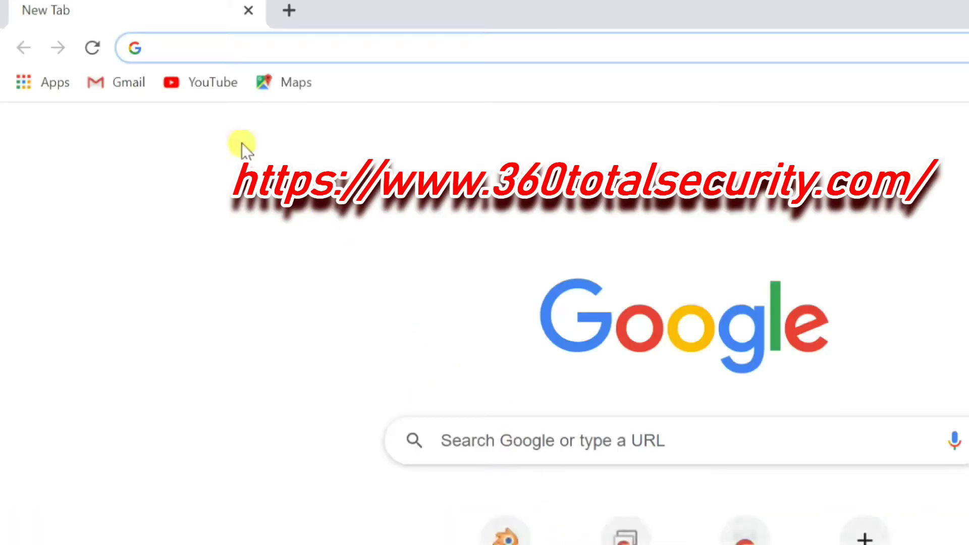
{"action": "left_click", "coordinate": [381, 48]}
{"action": "type", "text": "www."}
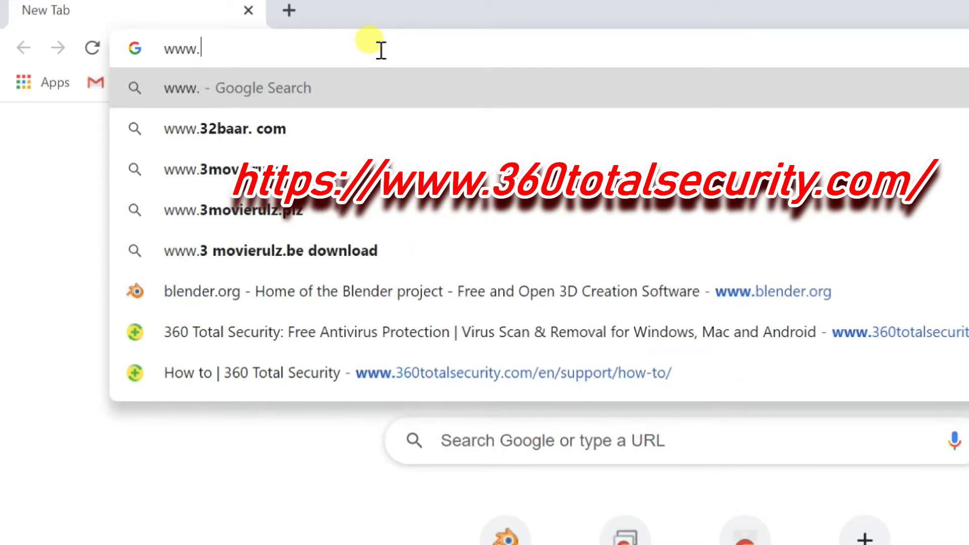
{"action": "type", "text": "360totalsecurity.co"}
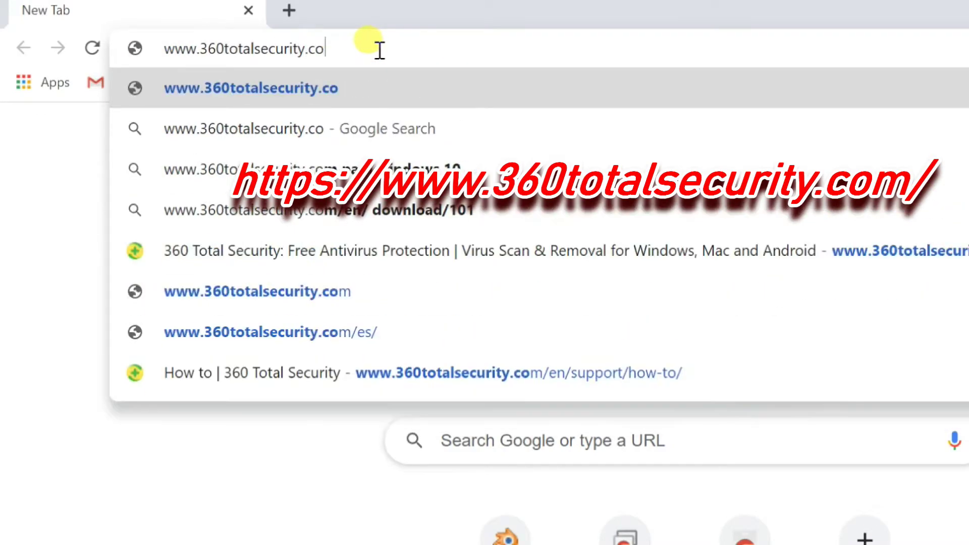
{"action": "type", "text": "m"}
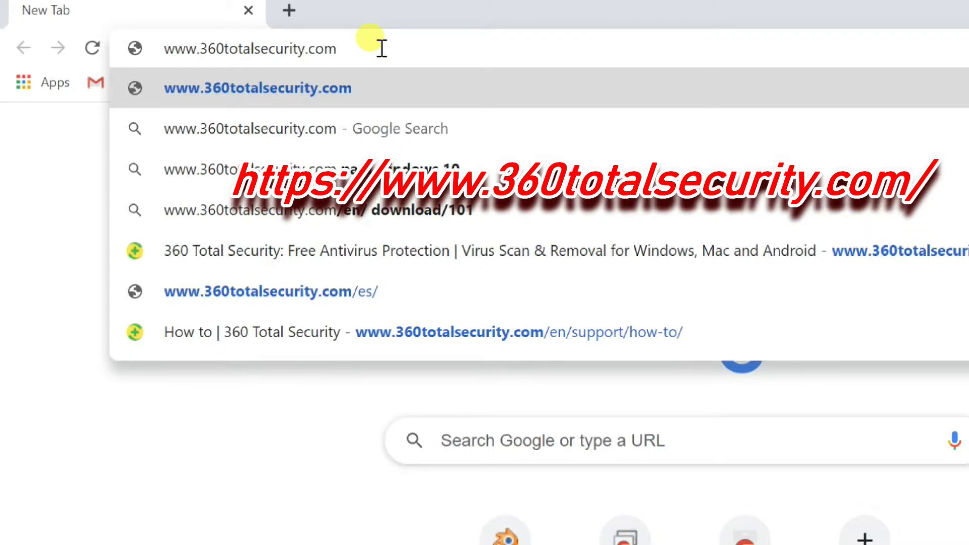
{"action": "key", "text": "Return"}
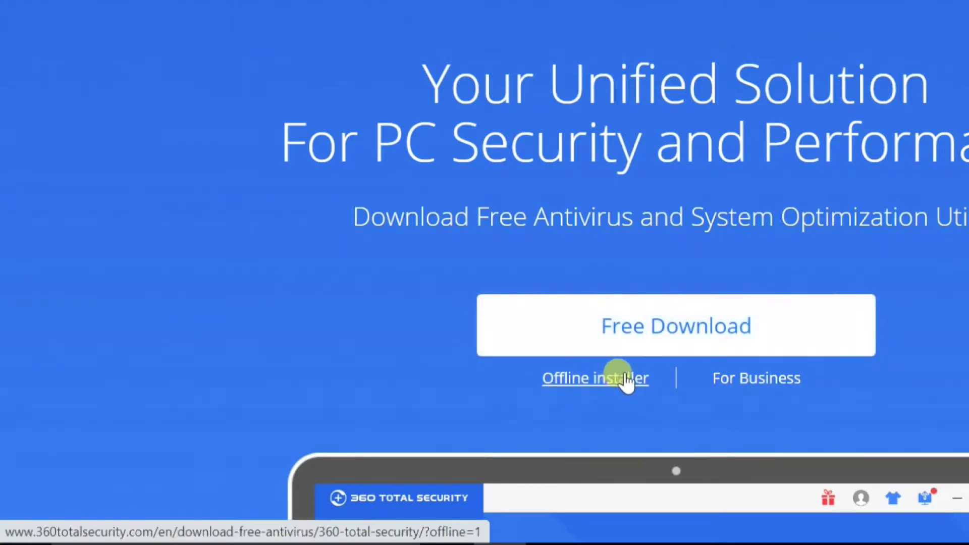
{"action": "left_click", "coordinate": [558, 381]}
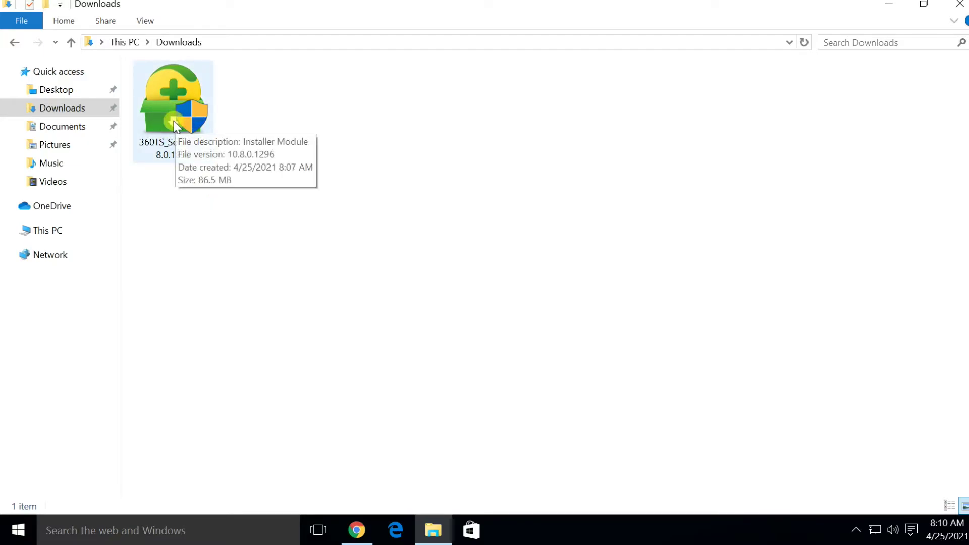
Launch the downloaded 360TS_Setup file from the Downloads folder
{"action": "double_click", "coordinate": [174, 149]}
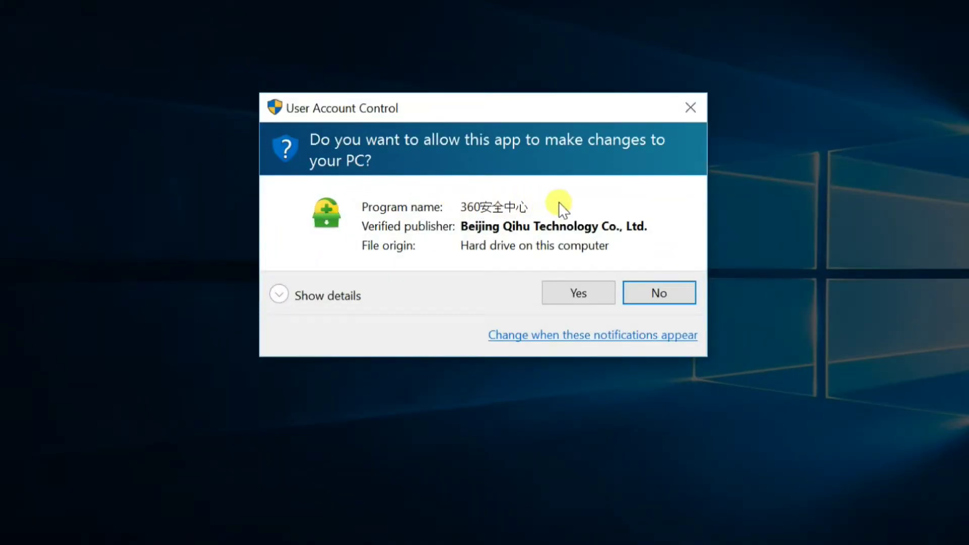
Allow the installer to make changes in the User Account Control prompt
{"action": "left_click", "coordinate": [570, 295]}
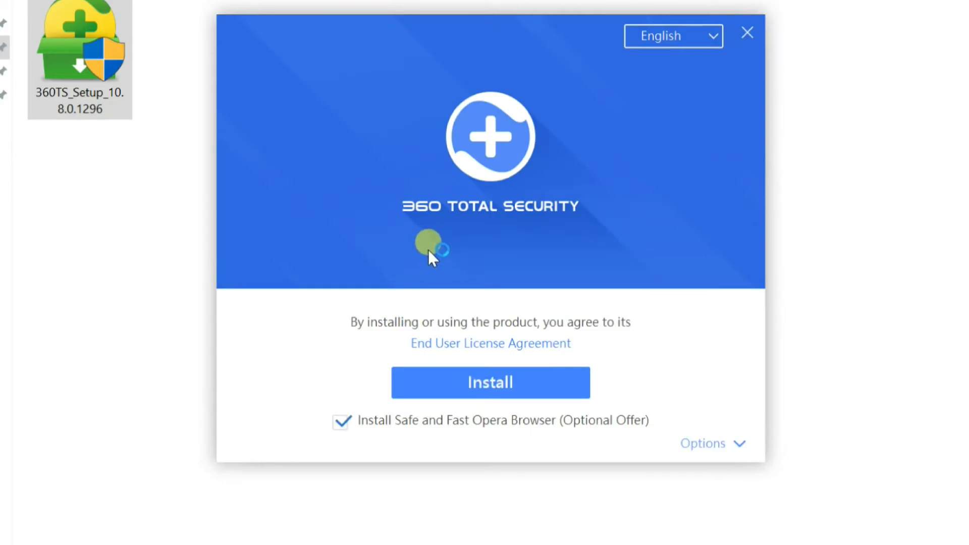
Decline the Opera offer, show install options, keep English, and start installing 360 Total Security
{"action": "left_click", "coordinate": [342, 422]}
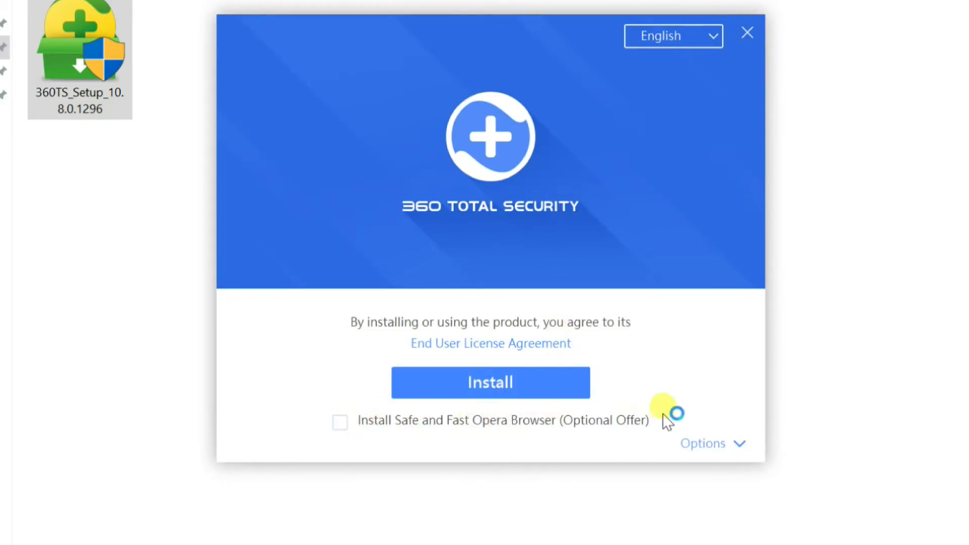
{"action": "left_click", "coordinate": [735, 445]}
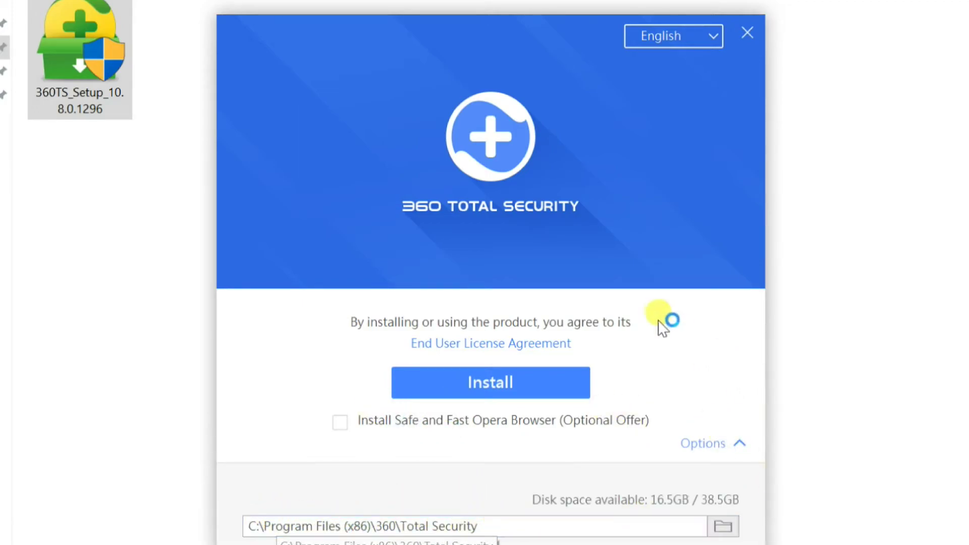
{"action": "left_click", "coordinate": [714, 37]}
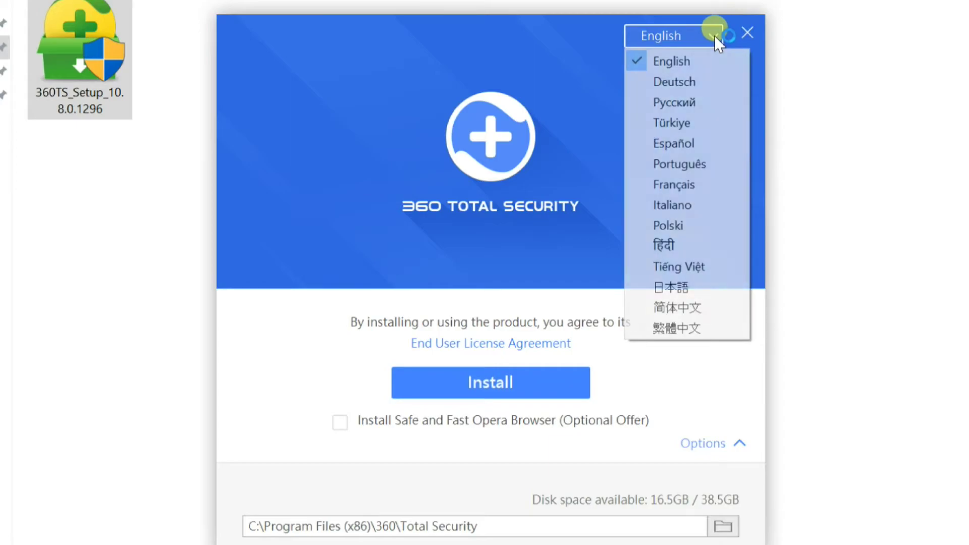
{"action": "left_click", "coordinate": [665, 65]}
{"action": "left_click", "coordinate": [525, 384]}
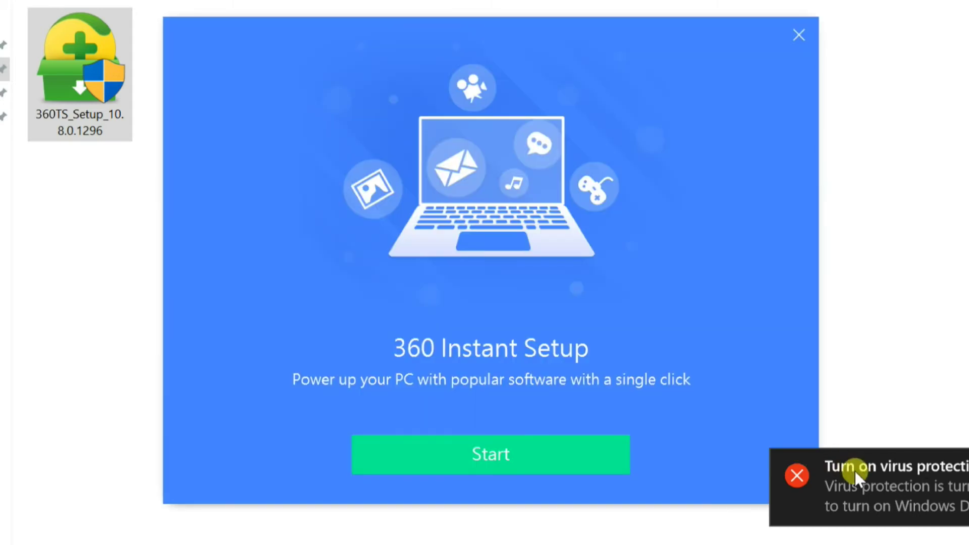
Start 360 Instant Setup once installation has completed
{"action": "left_click", "coordinate": [446, 457]}
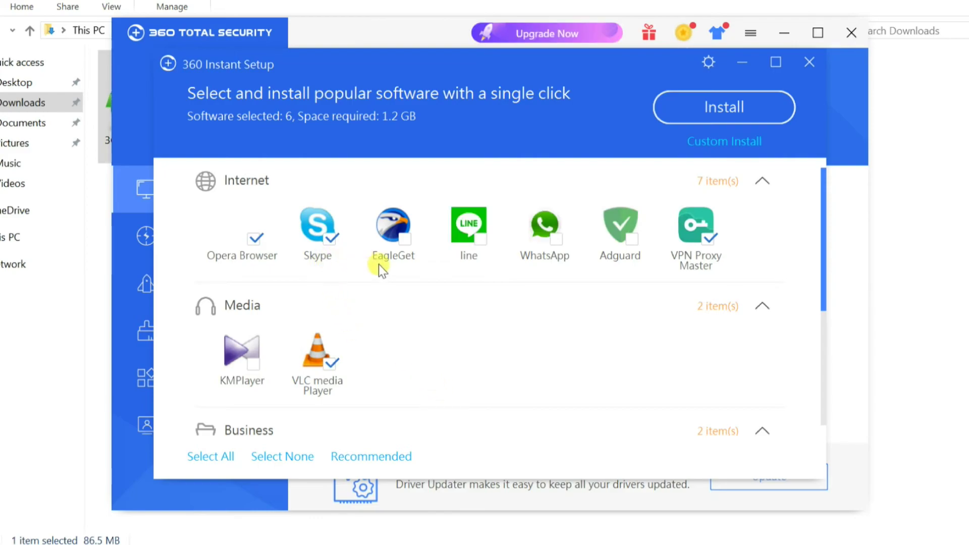
Deselect Opera, Skype, VLC and all other bundled apps, then close Instant Setup
{"action": "left_click", "coordinate": [254, 239]}
{"action": "left_click", "coordinate": [328, 240]}
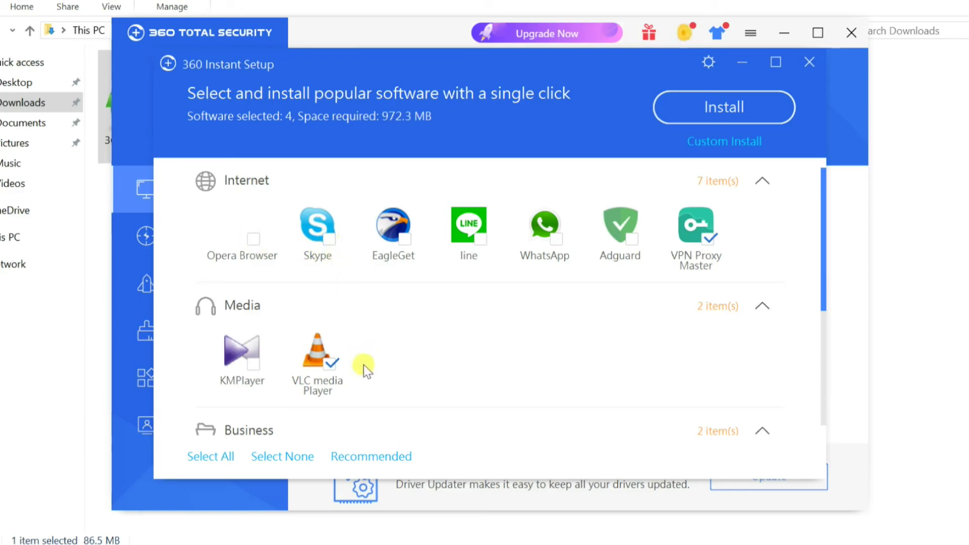
{"action": "left_click", "coordinate": [334, 366]}
{"action": "left_click", "coordinate": [810, 63]}
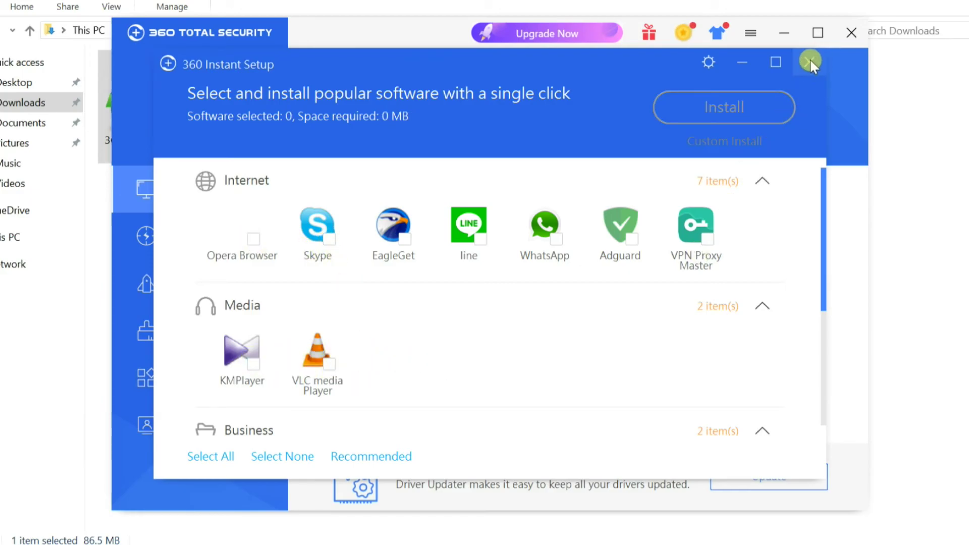
{"action": "left_click", "coordinate": [810, 61]}
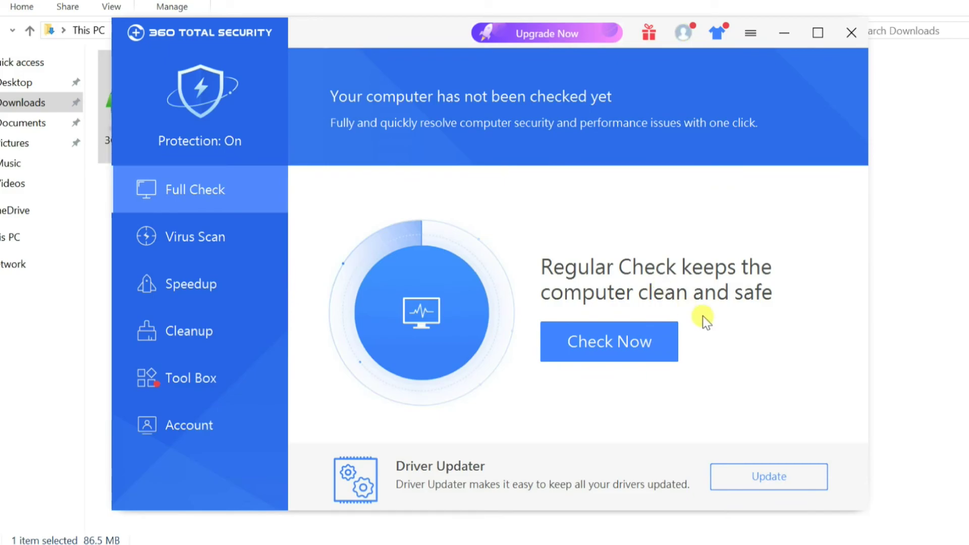
Start a Quick Scan from the Virus Scan section and stop it while running
{"action": "left_click", "coordinate": [194, 232]}
{"action": "left_click", "coordinate": [186, 186]}
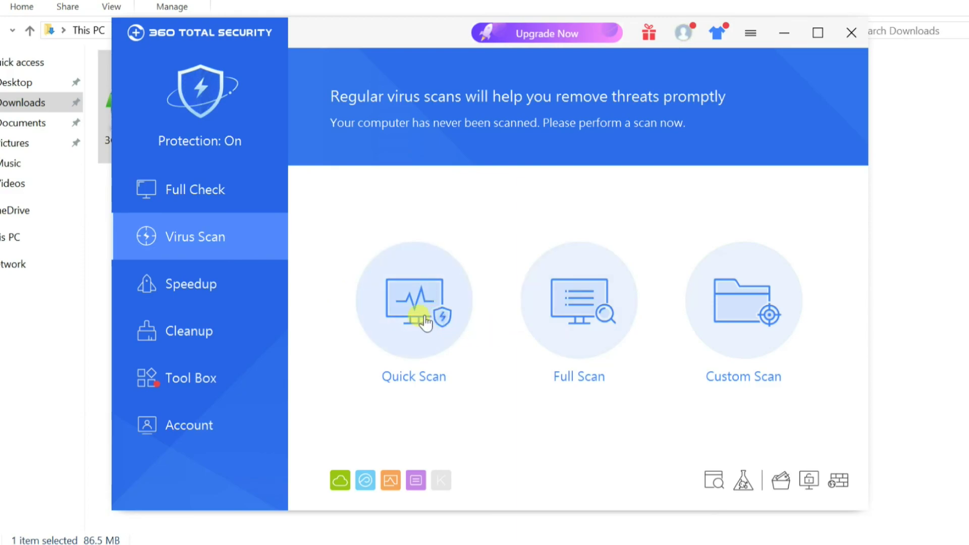
{"action": "left_click", "coordinate": [425, 322]}
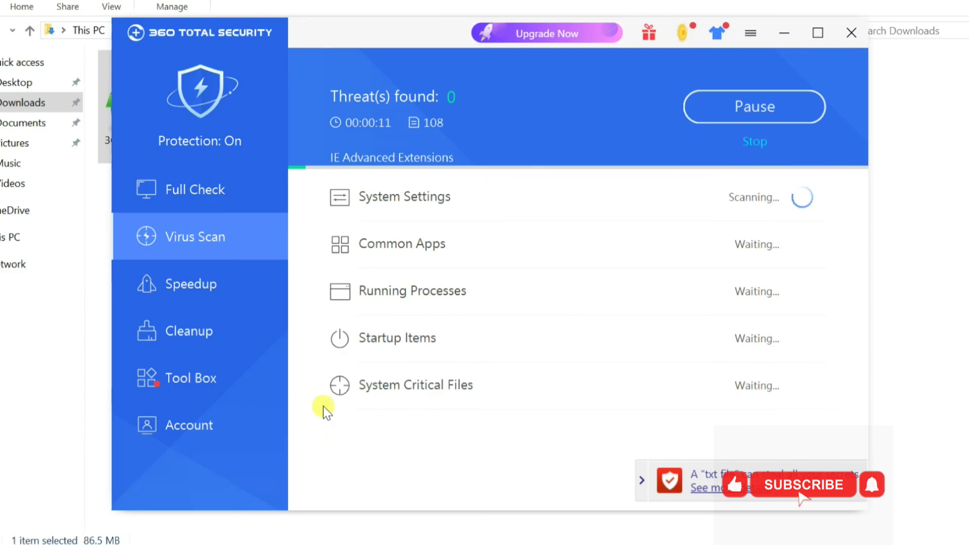
{"action": "left_click", "coordinate": [751, 143]}
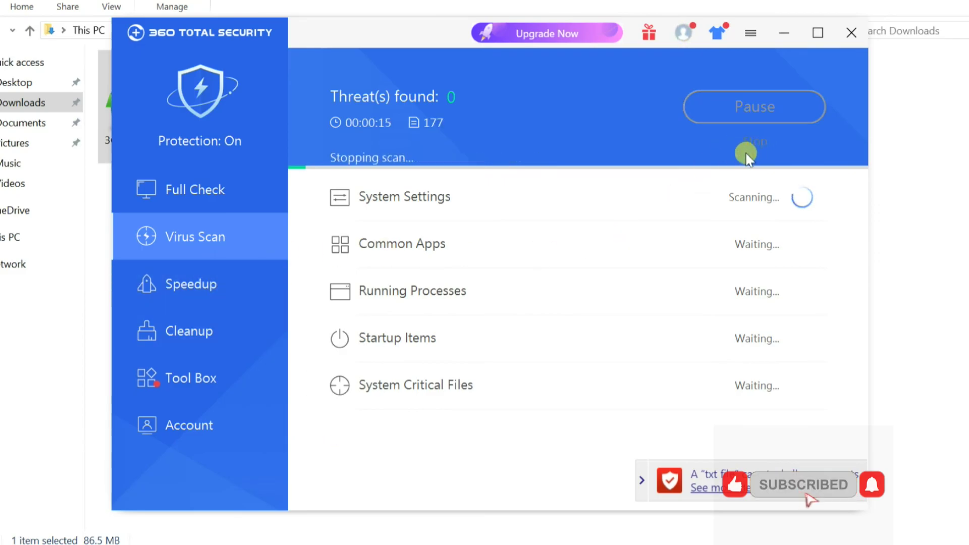
Show the Speedup section's My Boot Time, Easy Speedup and Manual Optimization pages
{"action": "left_click", "coordinate": [189, 284]}
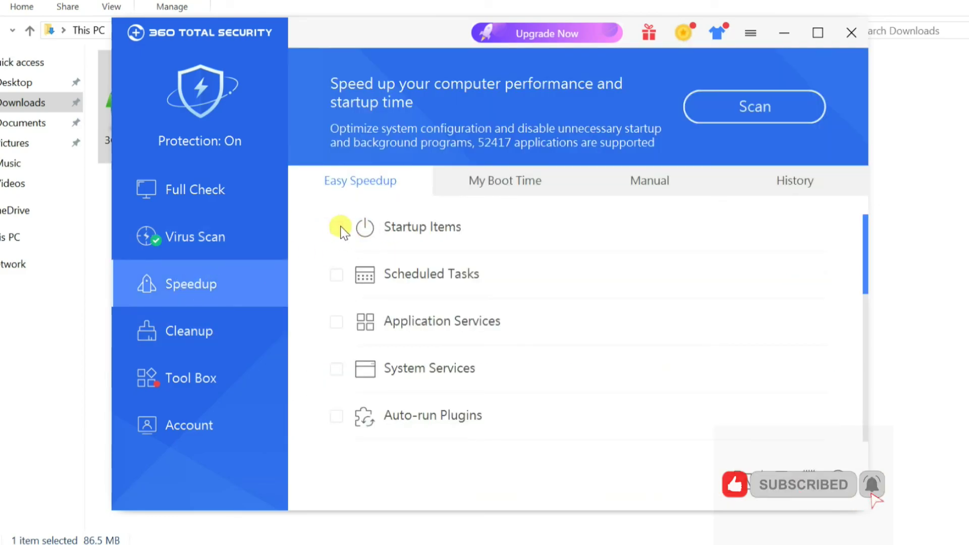
{"action": "left_click", "coordinate": [503, 183]}
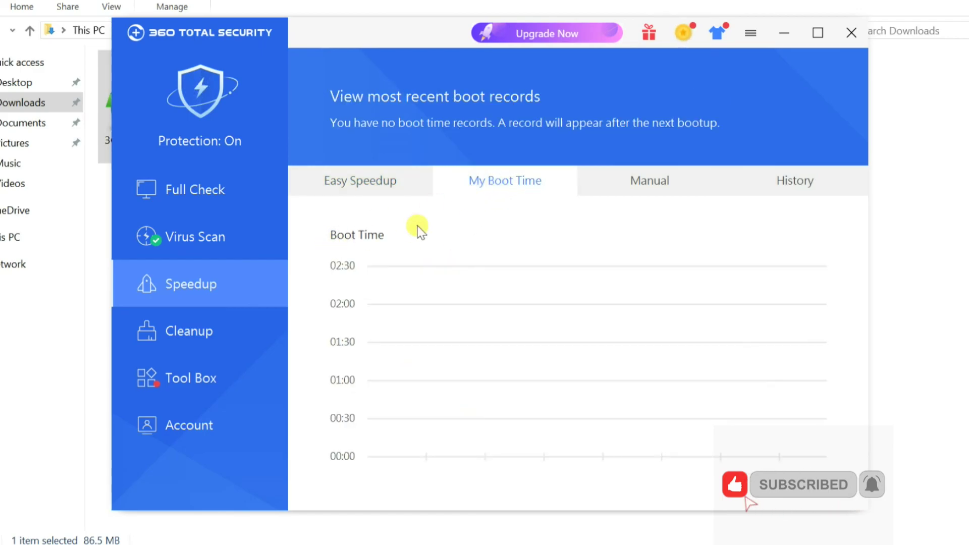
{"action": "left_click", "coordinate": [385, 185]}
{"action": "left_click", "coordinate": [668, 187]}
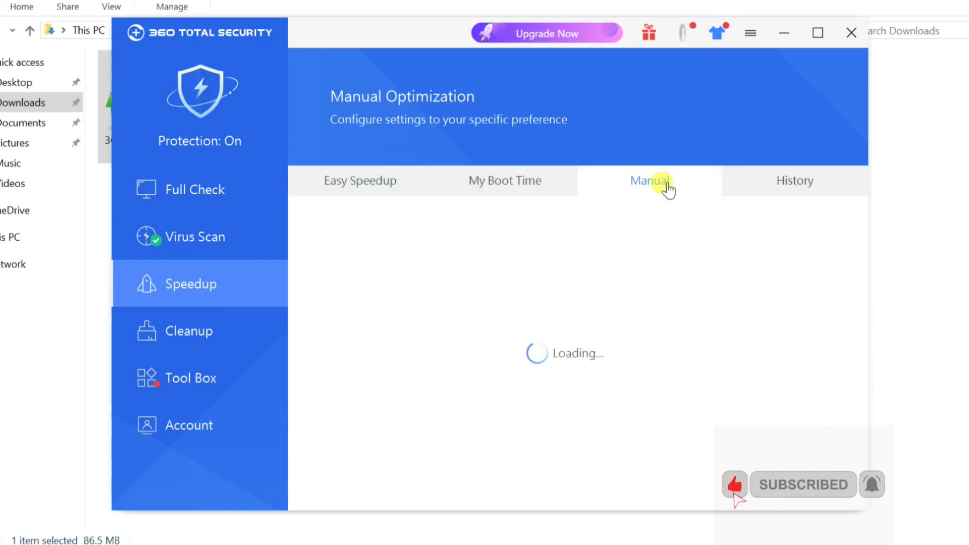